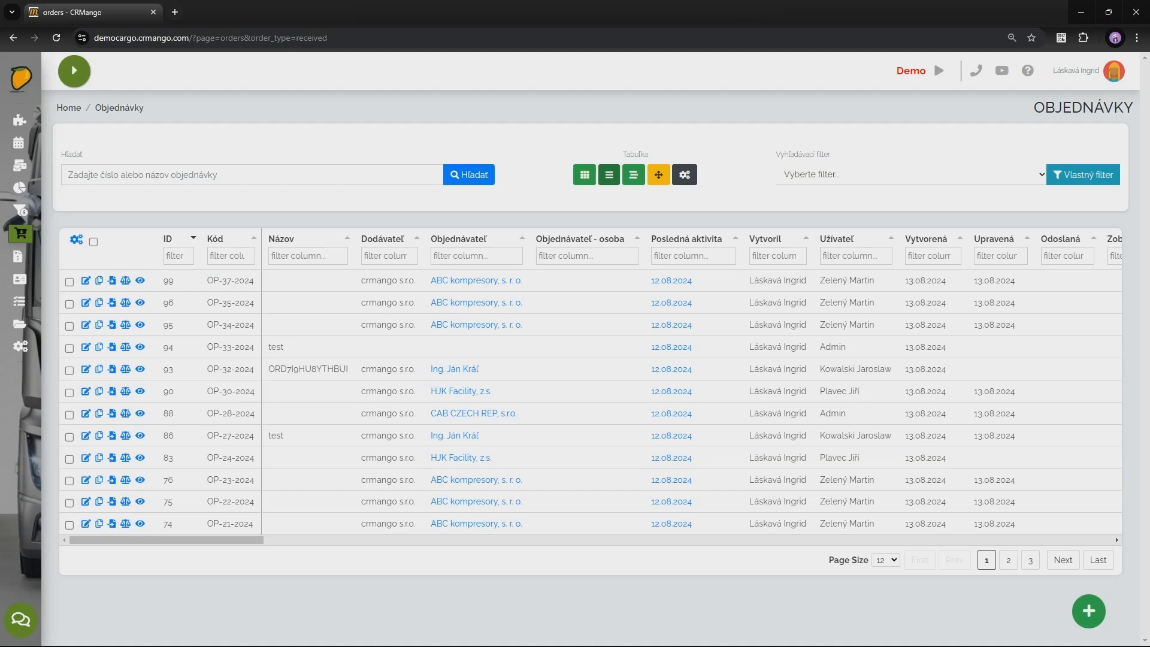
Step: Open dopravna_obj.pdf in Adobe Acrobat to examine the transport order, and return to the CRMango orders list
left_click_drag(1149, 313, 444, 124)
double_click(468, 120)
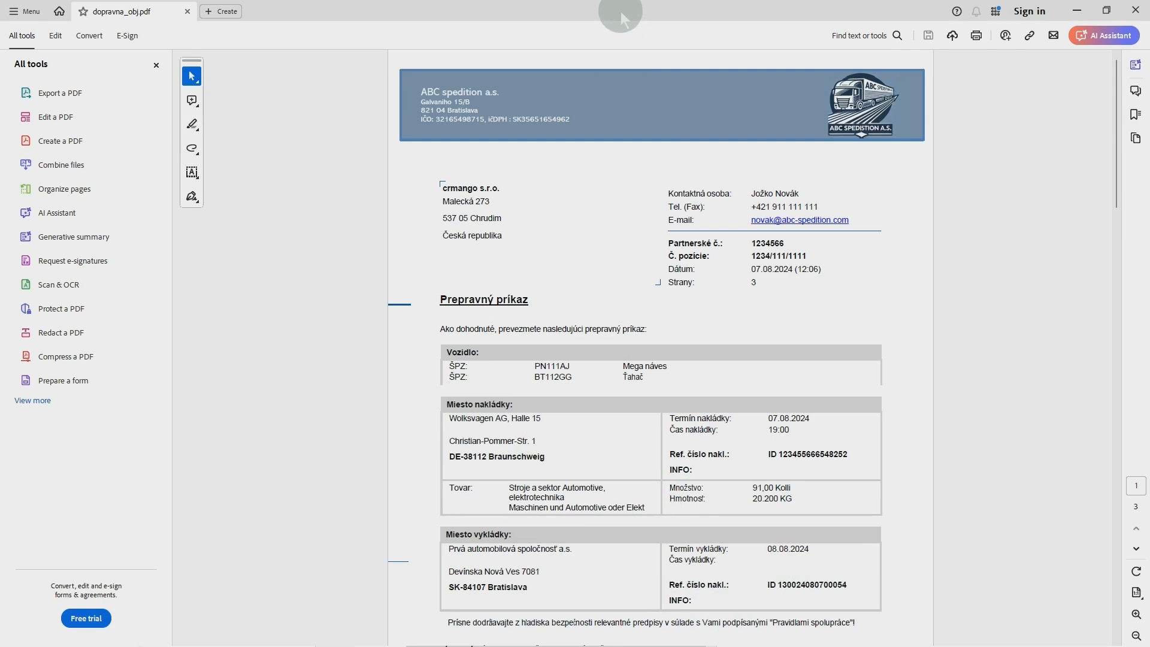
left_click_drag(556, 6, 1149, 278)
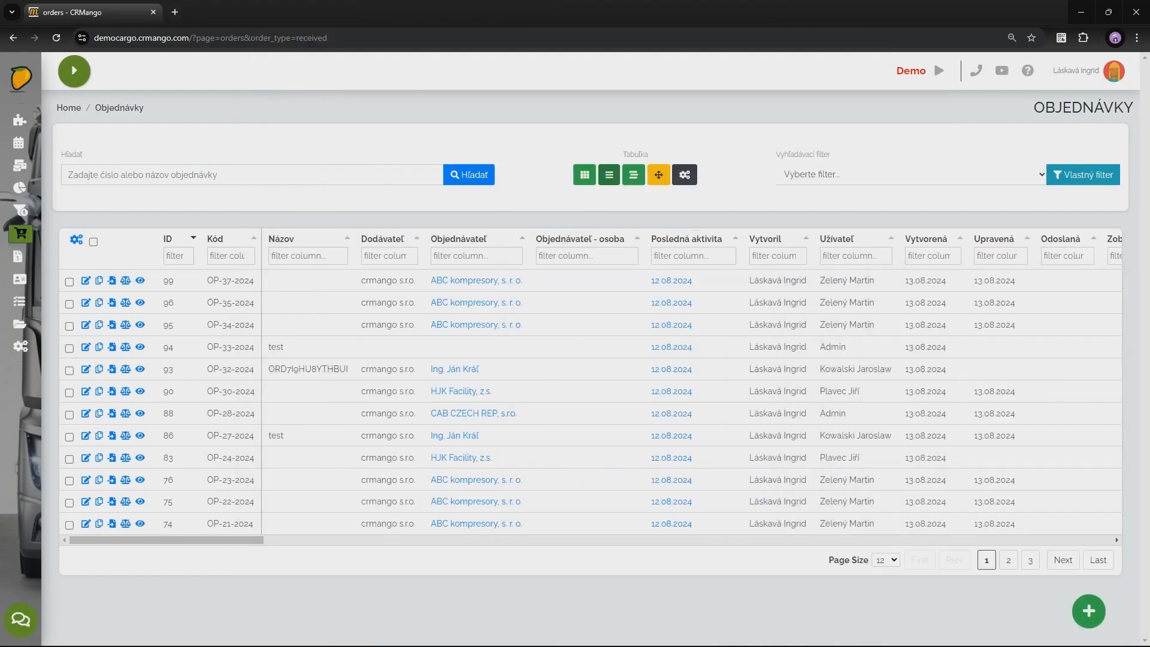
Step: Open the order file import and upload dopravna_obj.pdf for analysis
left_click(695, 177)
left_click(776, 216)
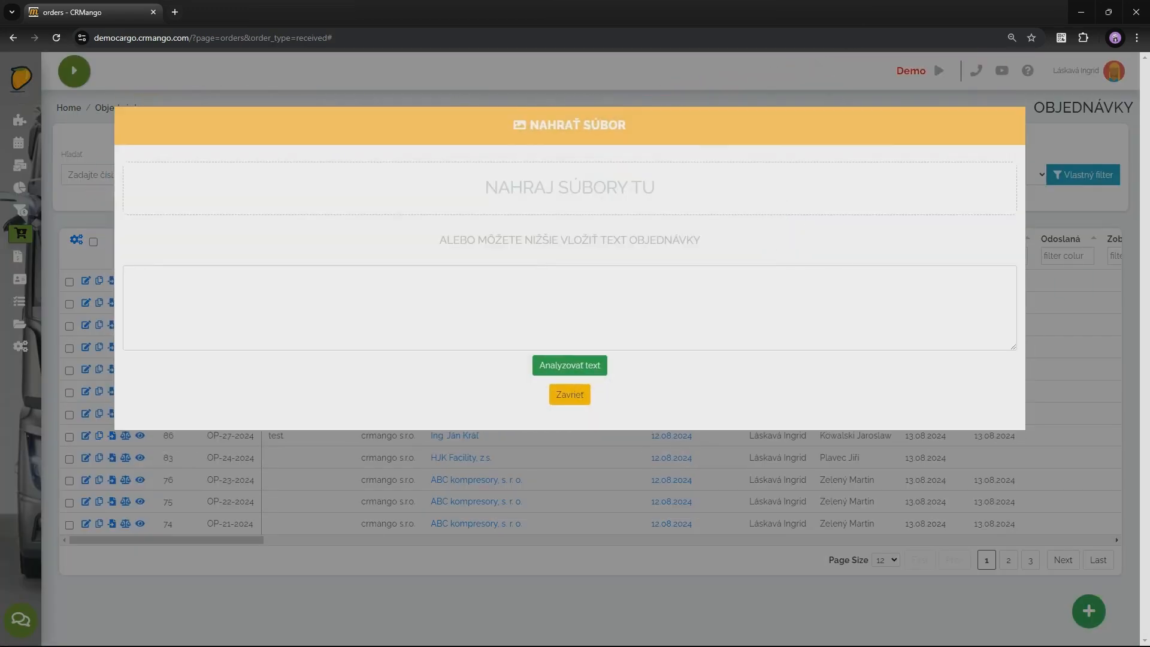
left_click_drag(658, 270, 579, 195)
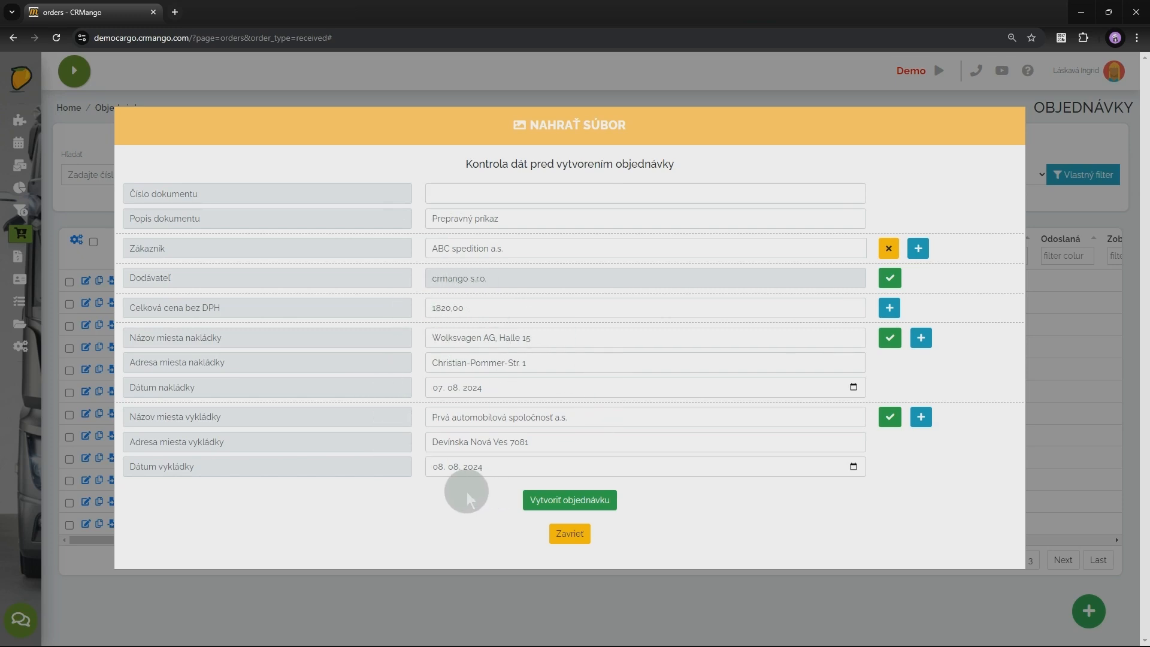
Step: Examine the expanded details extracted for the customer, total price, loading place and unloading place, collapsing them again
left_click(918, 248)
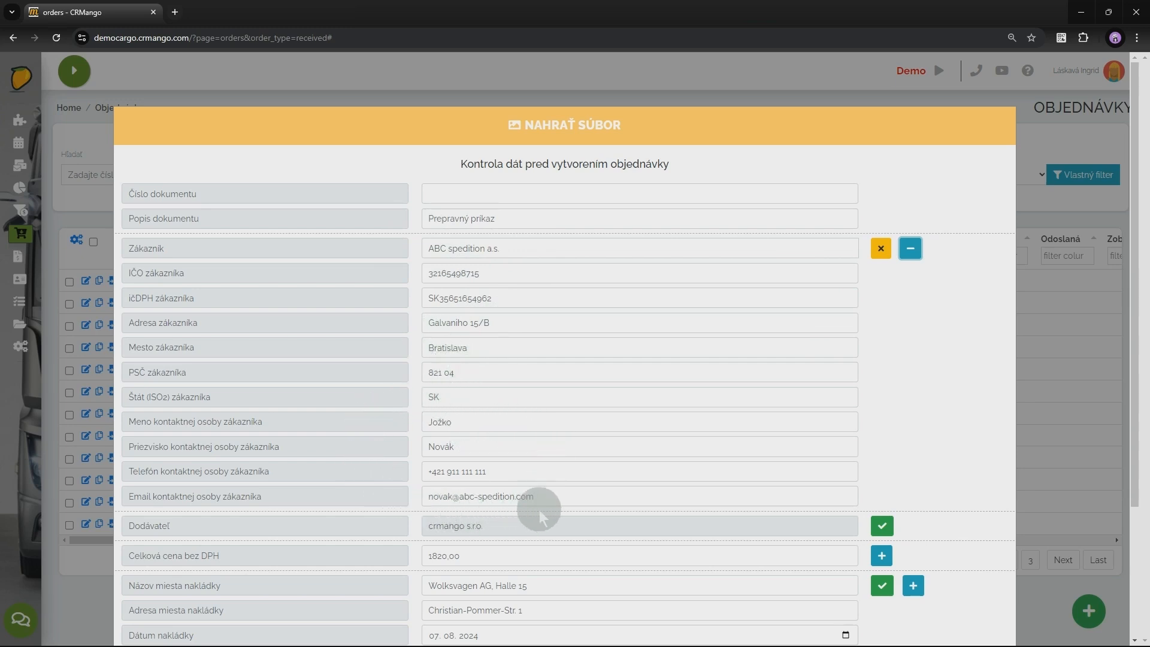
left_click(908, 251)
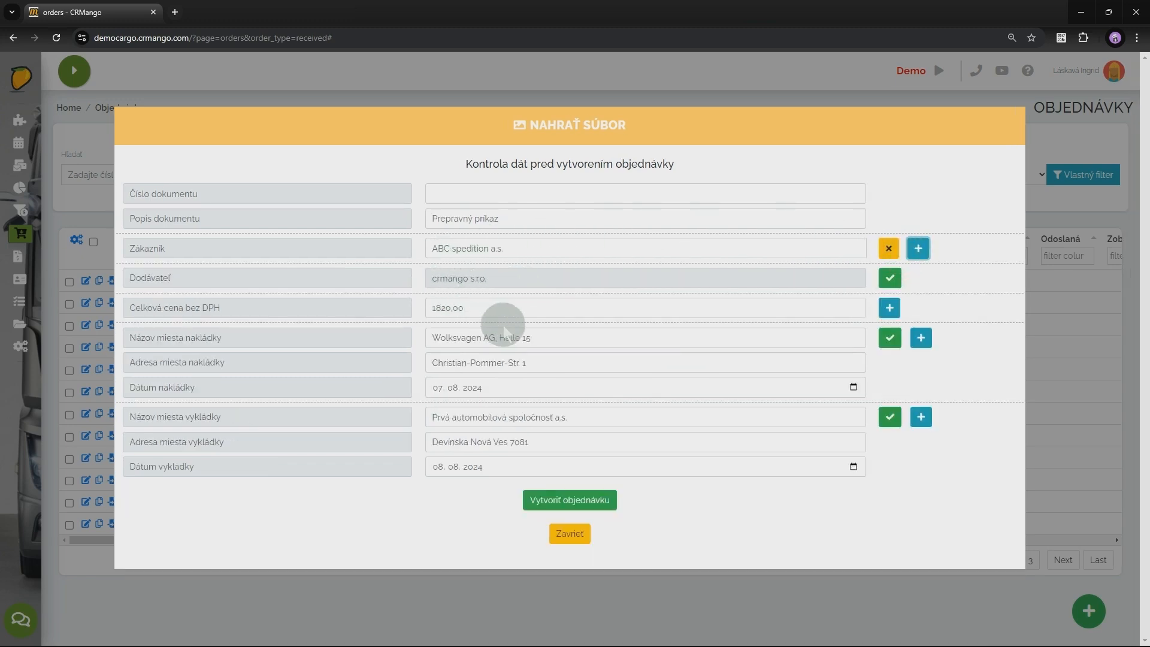
left_click(891, 308)
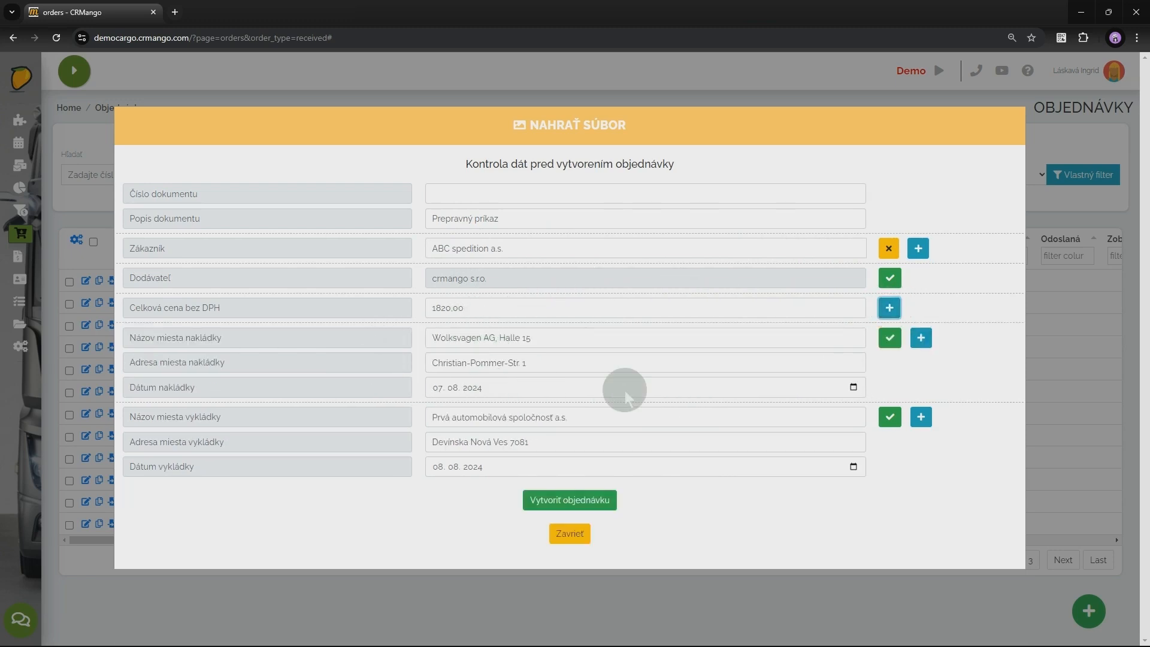
left_click(920, 337)
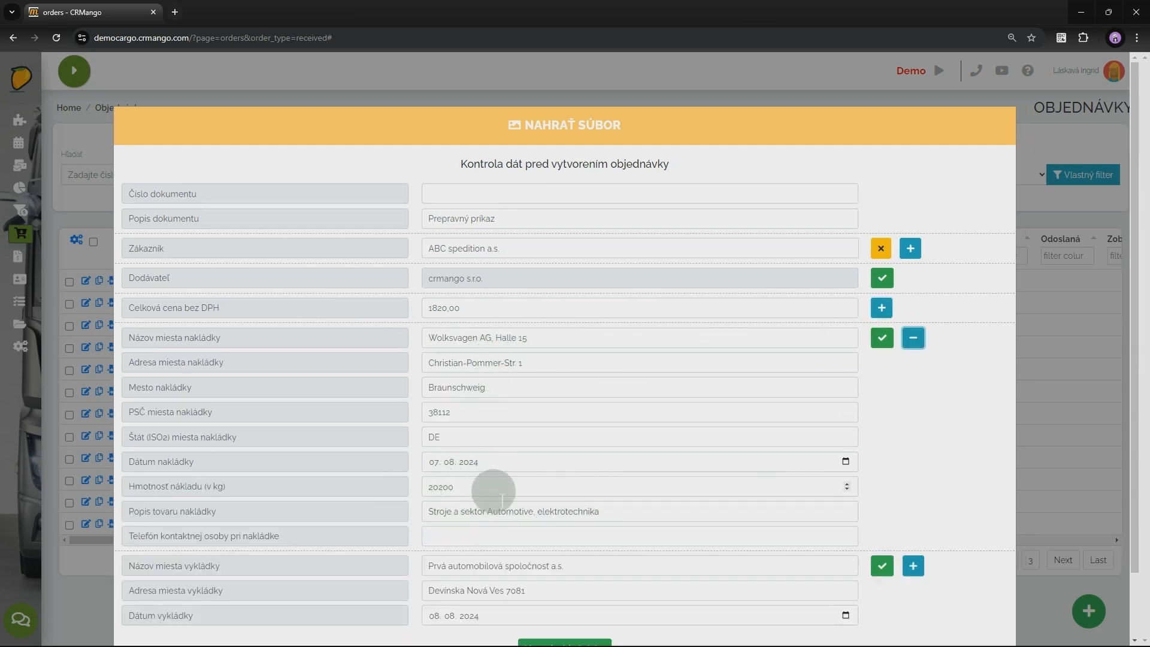
left_click(912, 337)
left_click(928, 414)
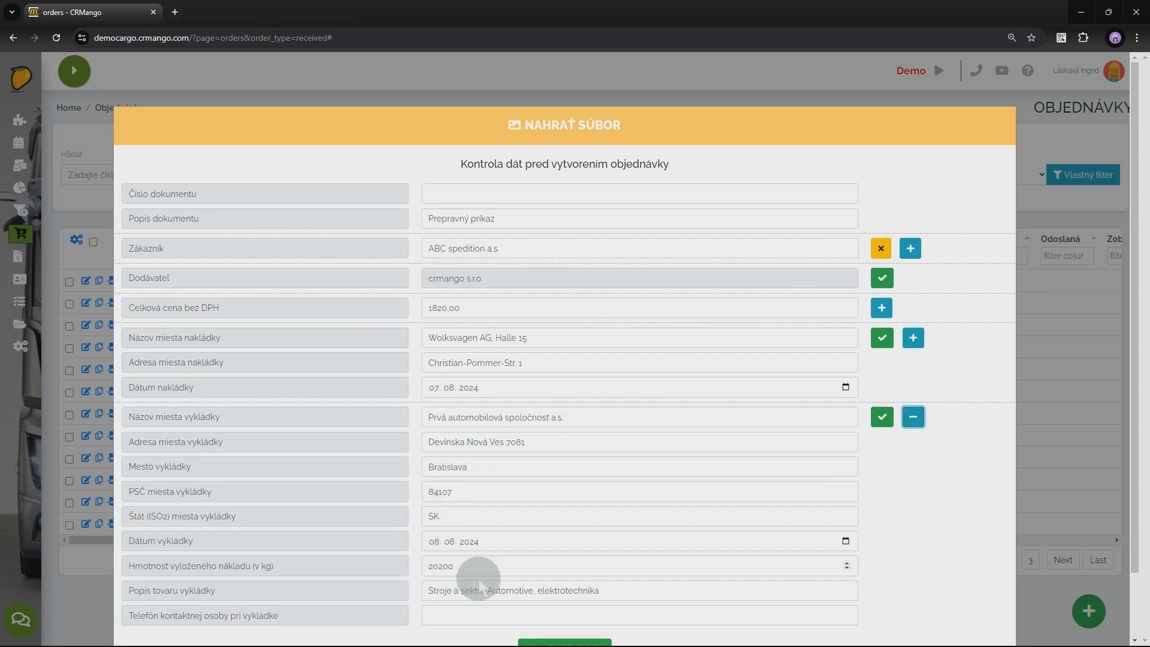
left_click(914, 418)
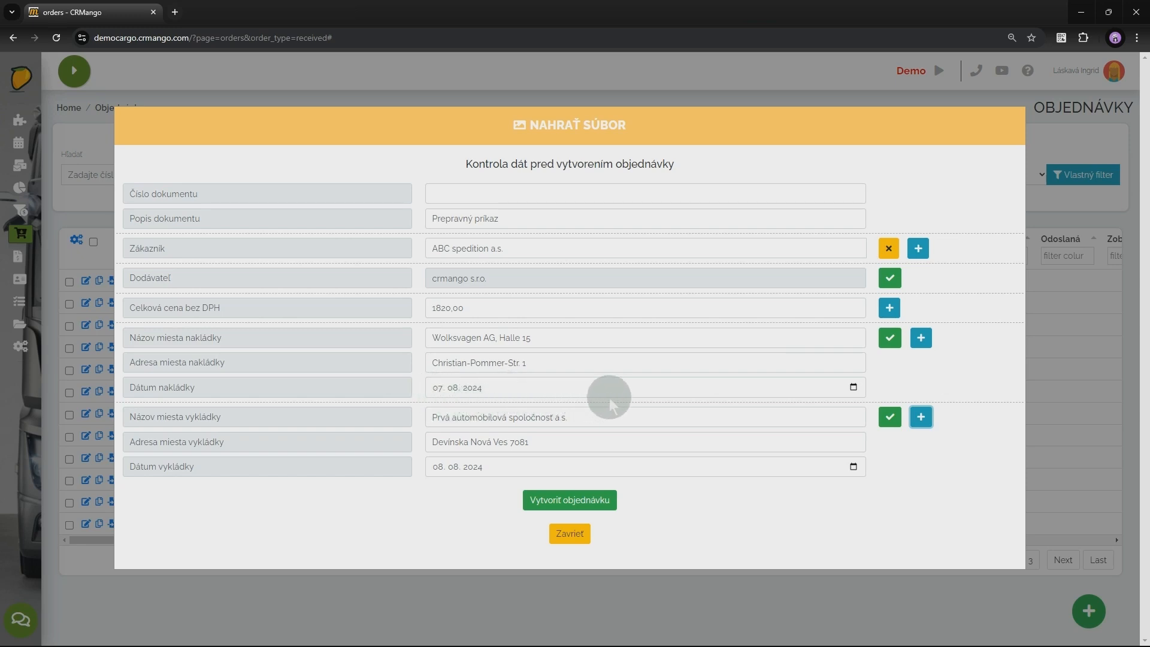
Step: Check the calendar of the loading date and look over the extracted customer details once more
left_click(852, 387)
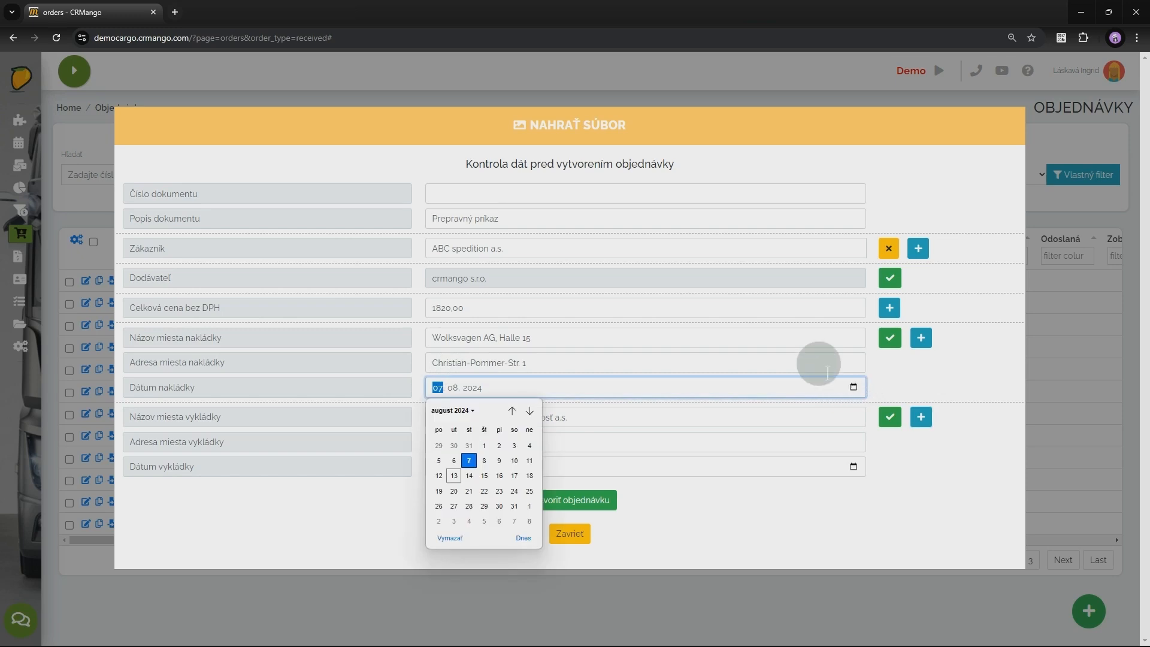
left_click(773, 327)
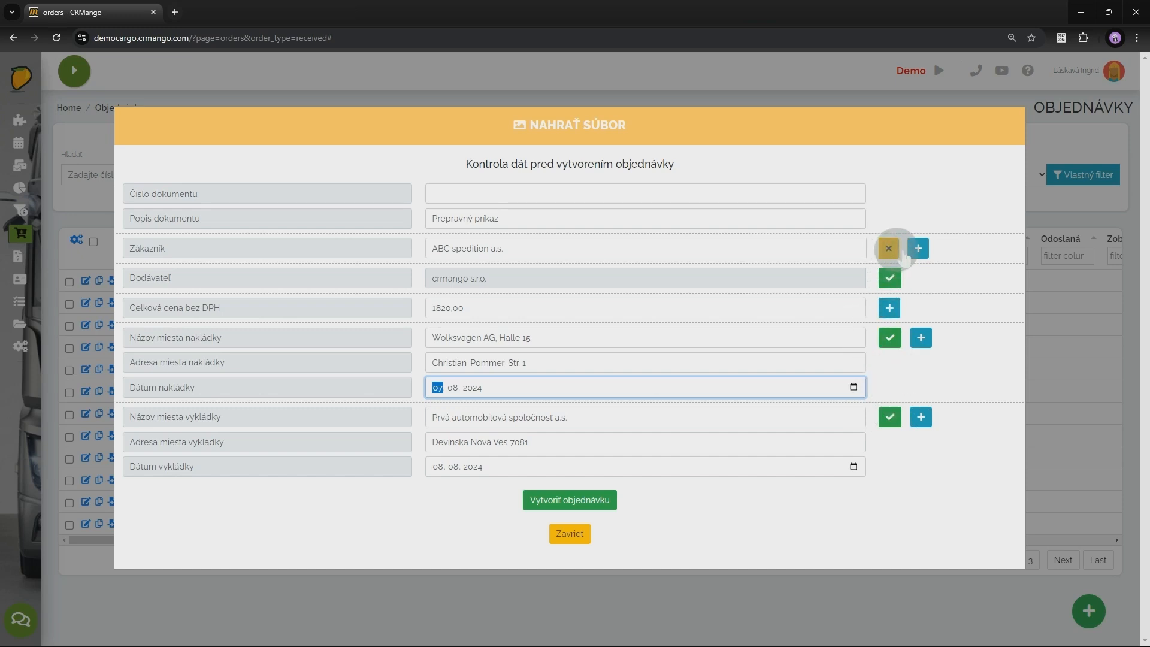
mouse_move(904, 256)
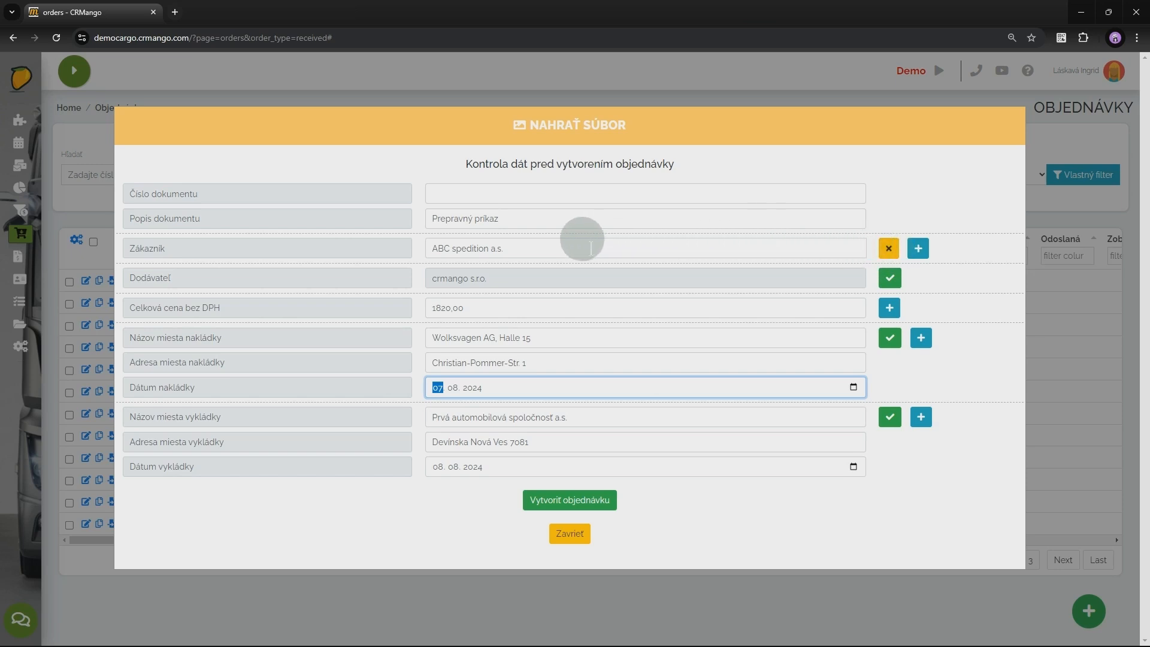
left_click(917, 248)
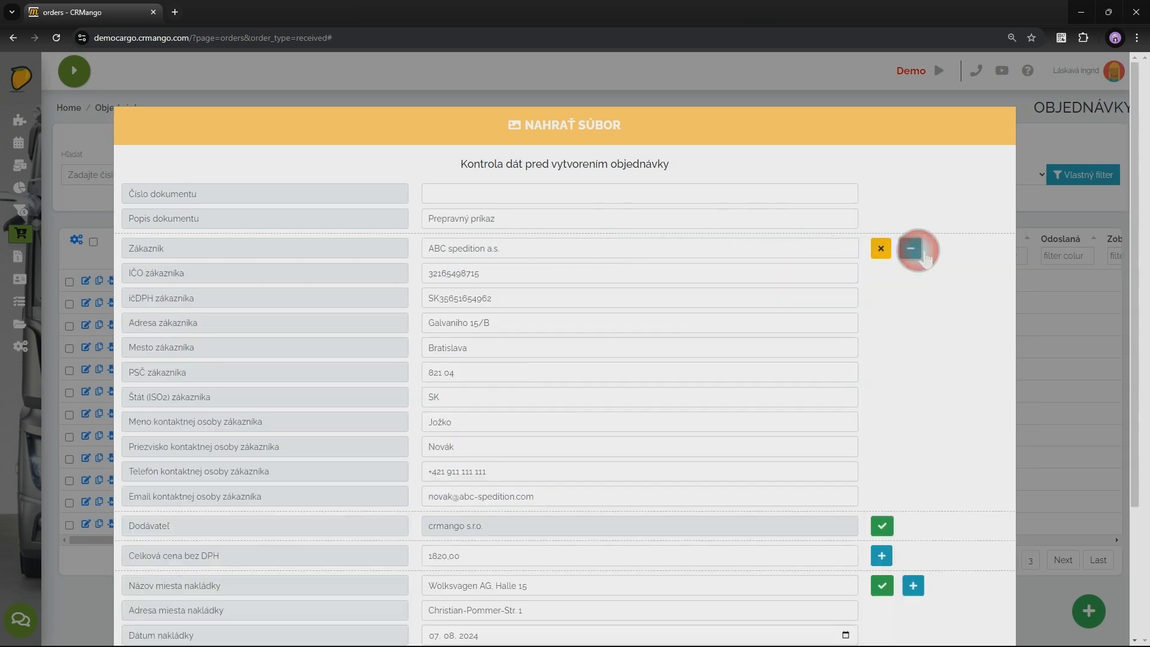
left_click(921, 250)
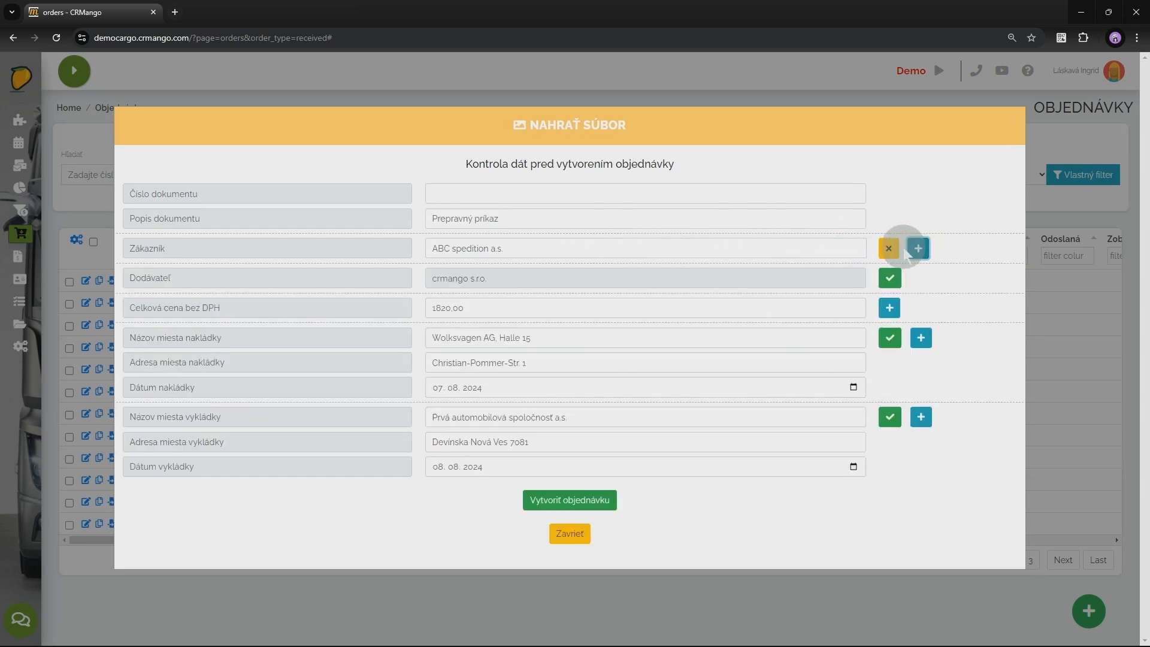
Step: Search the customer field for "ac", select the existing company HJK Facility, z.s., and remove that selection
left_click_drag(566, 248, 405, 247)
left_click_drag(526, 252, 570, 257)
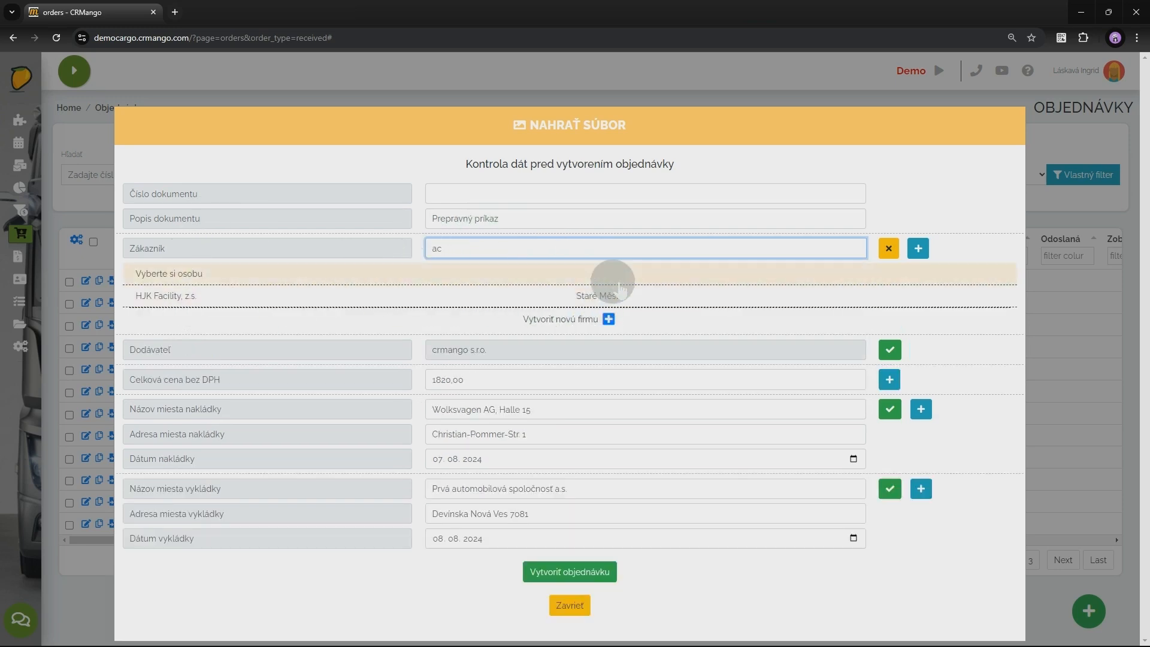
left_click(593, 293)
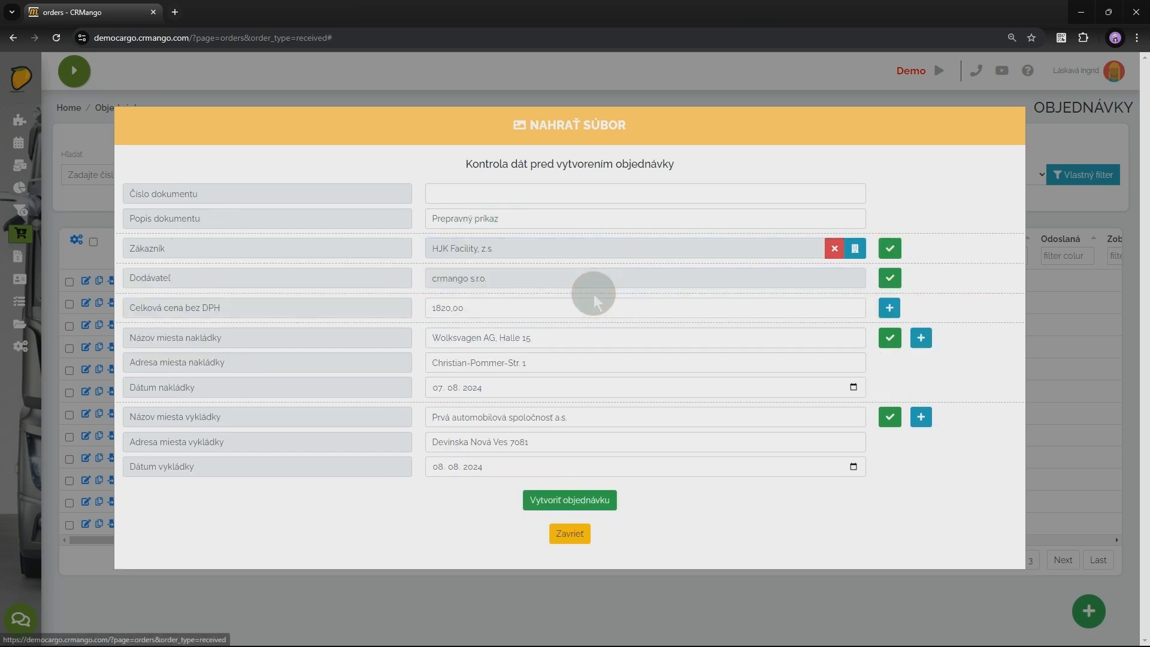
left_click(834, 248)
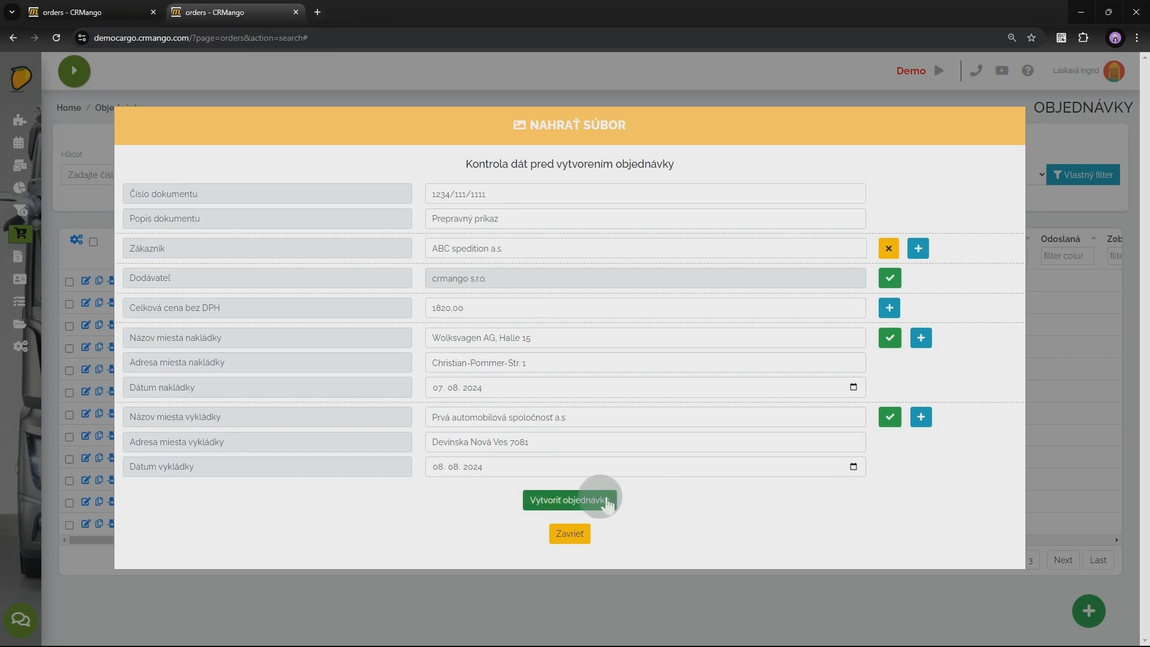
Step: Create the received order from the checked data with the currency EUR and save it
left_click(605, 500)
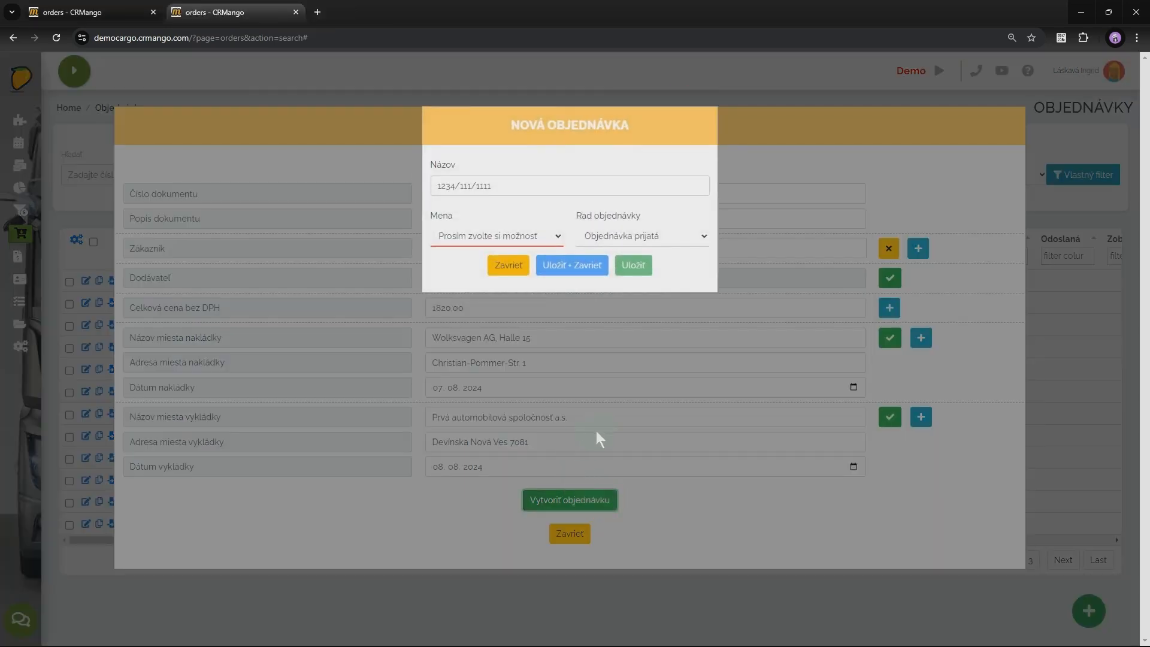
left_click(513, 234)
left_click(458, 308)
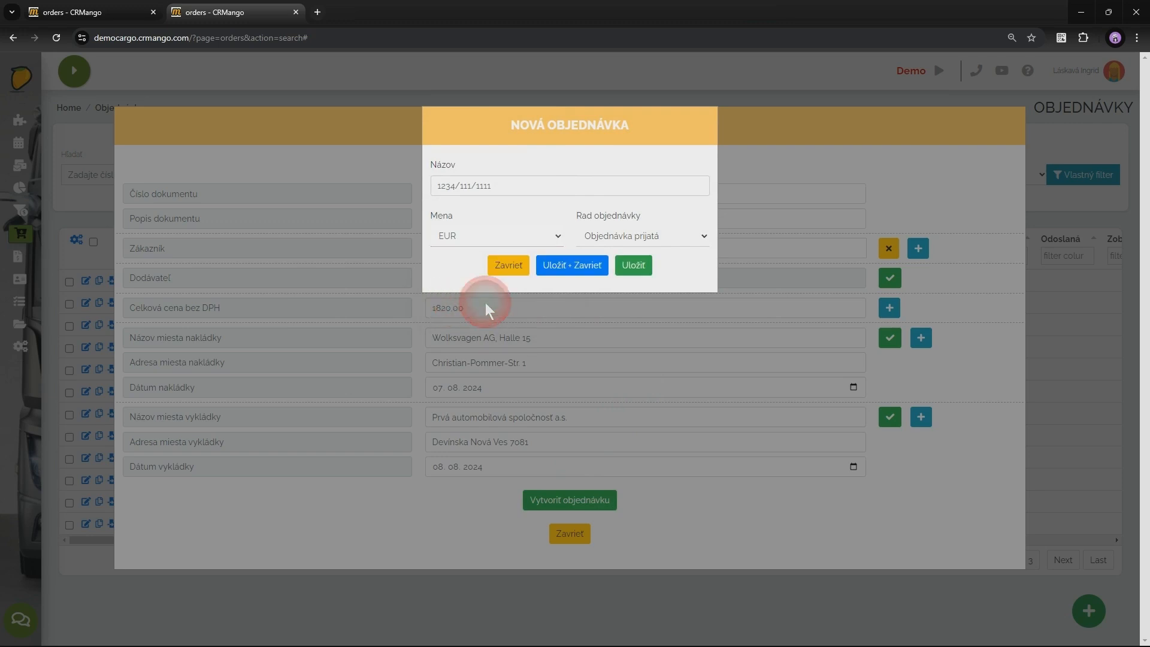
left_click(648, 265)
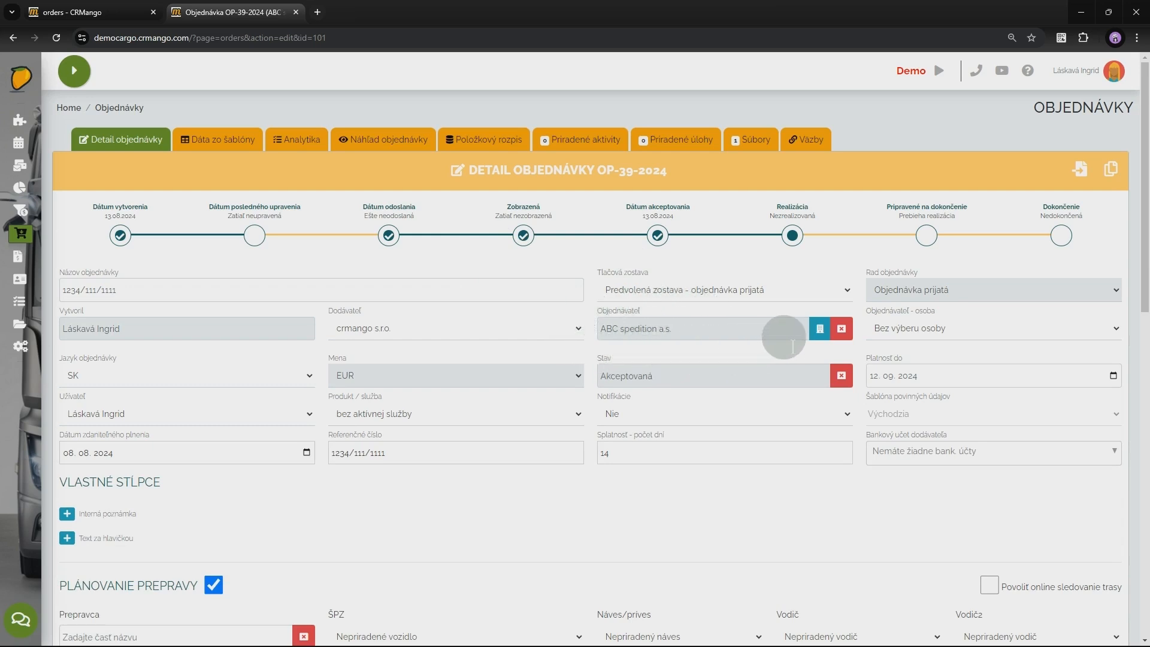
Step: Examine the contact record of the ordering company ABC spedition a.s. and its contact person, and return to the order
left_click(819, 328)
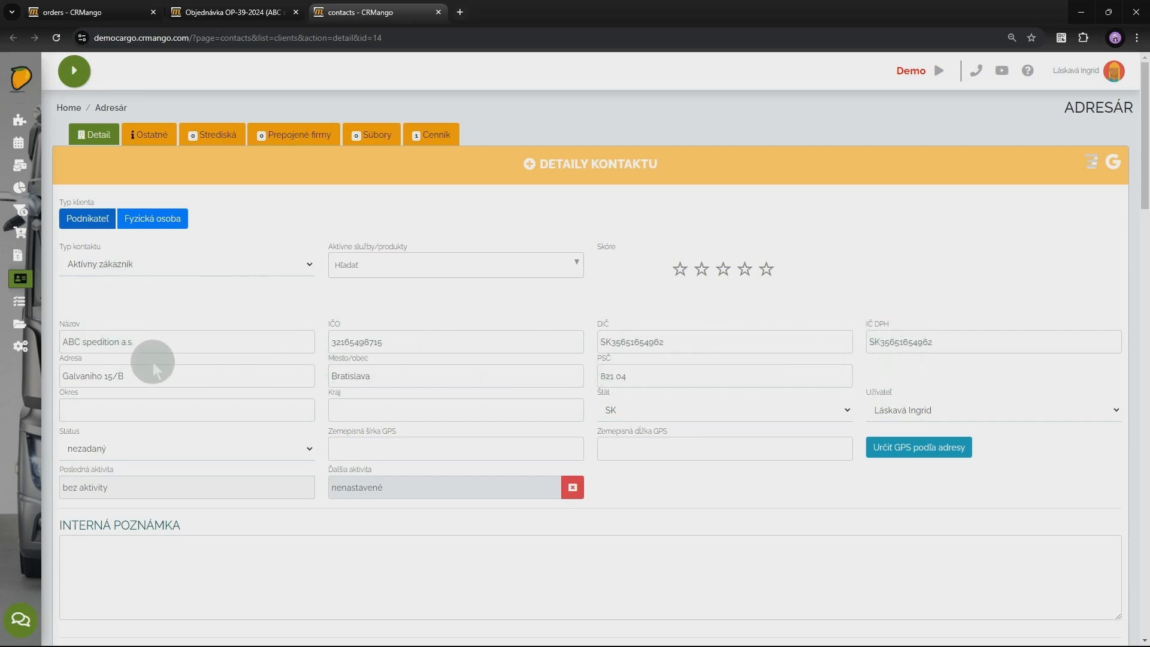
scroll(153, 361, "down", 20)
scroll(153, 361, "down", 3)
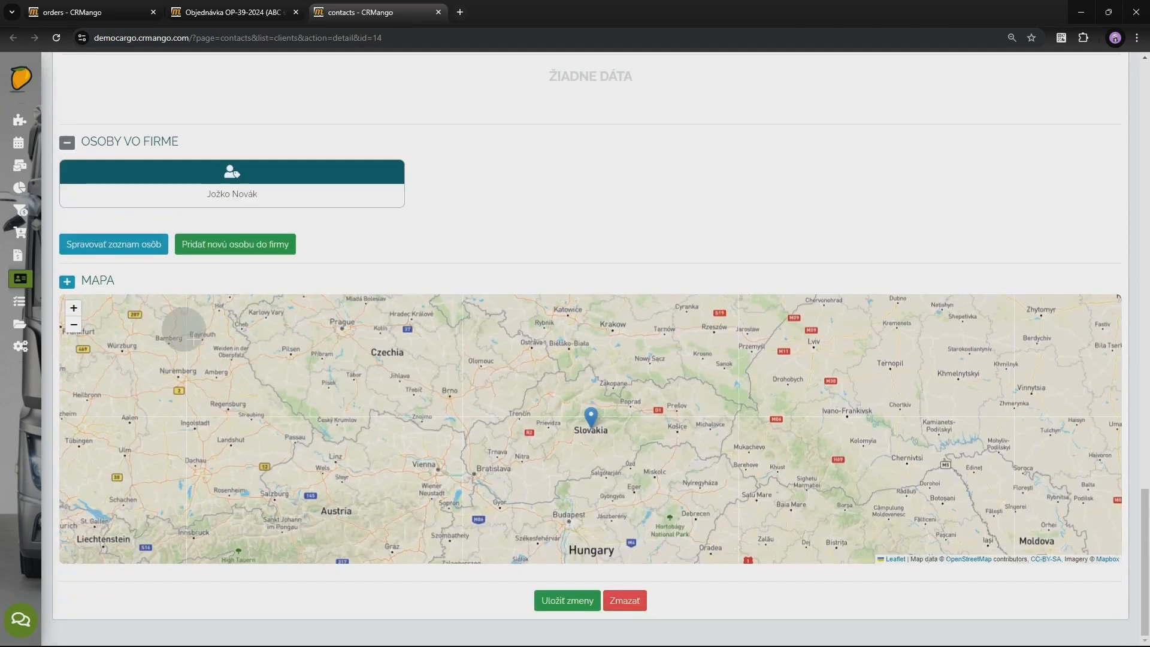
left_click(240, 187)
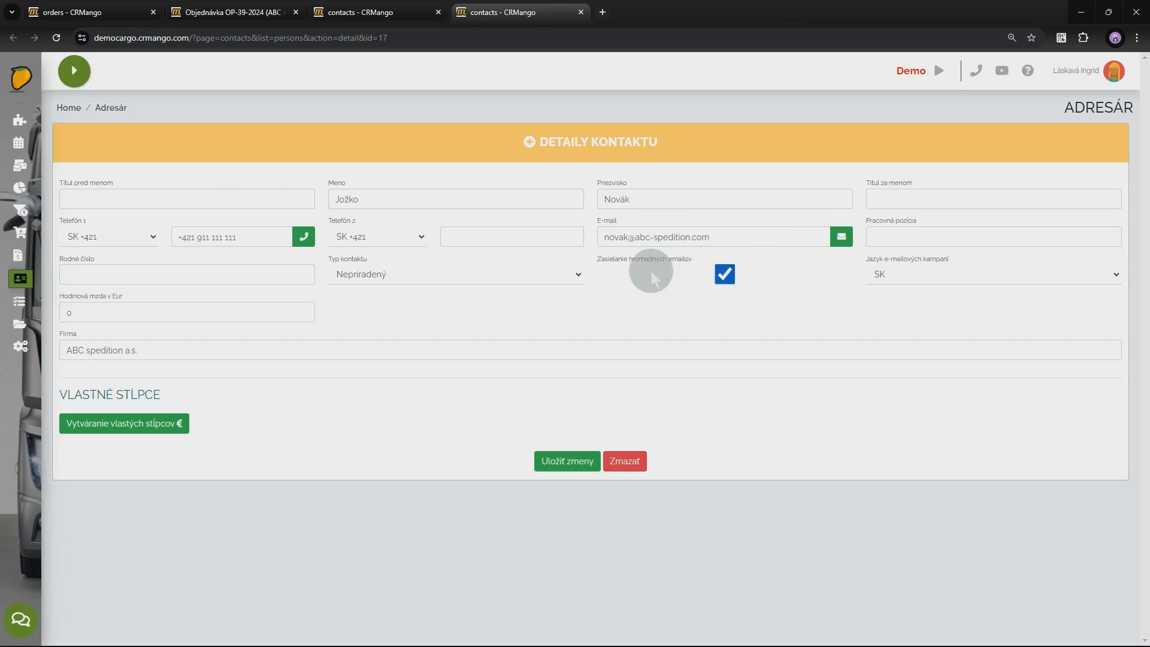
left_click(580, 13)
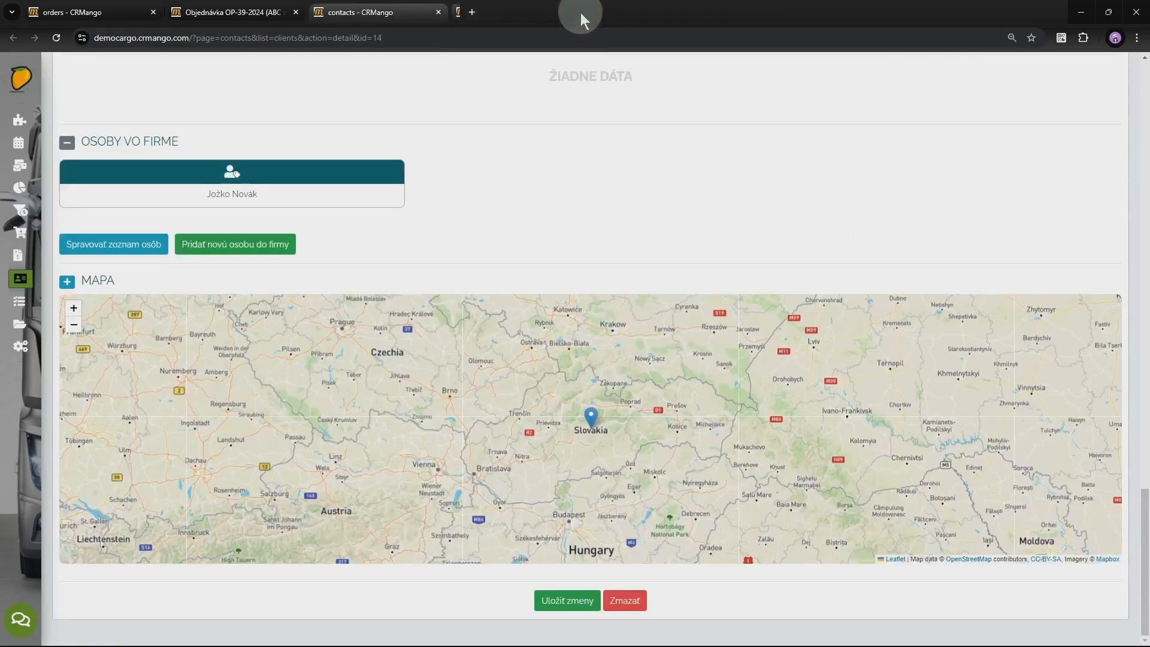
left_click(442, 13)
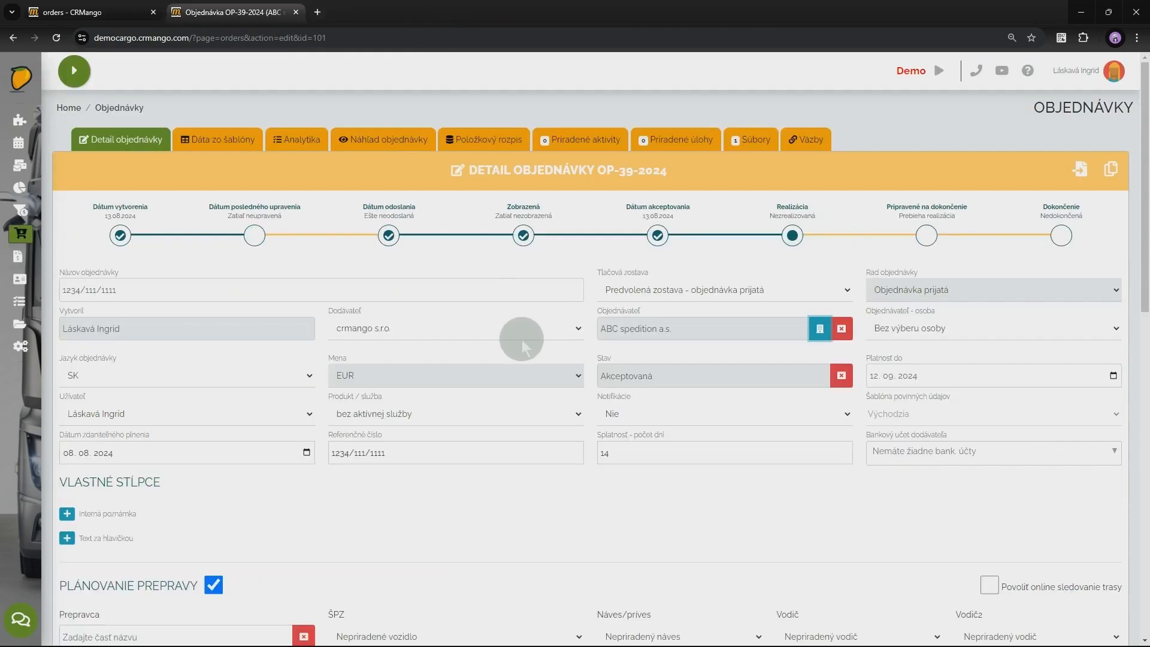
Step: Calculate the order's route between the loading and unloading places on the map, and close the map
scroll(288, 234, "down", 2)
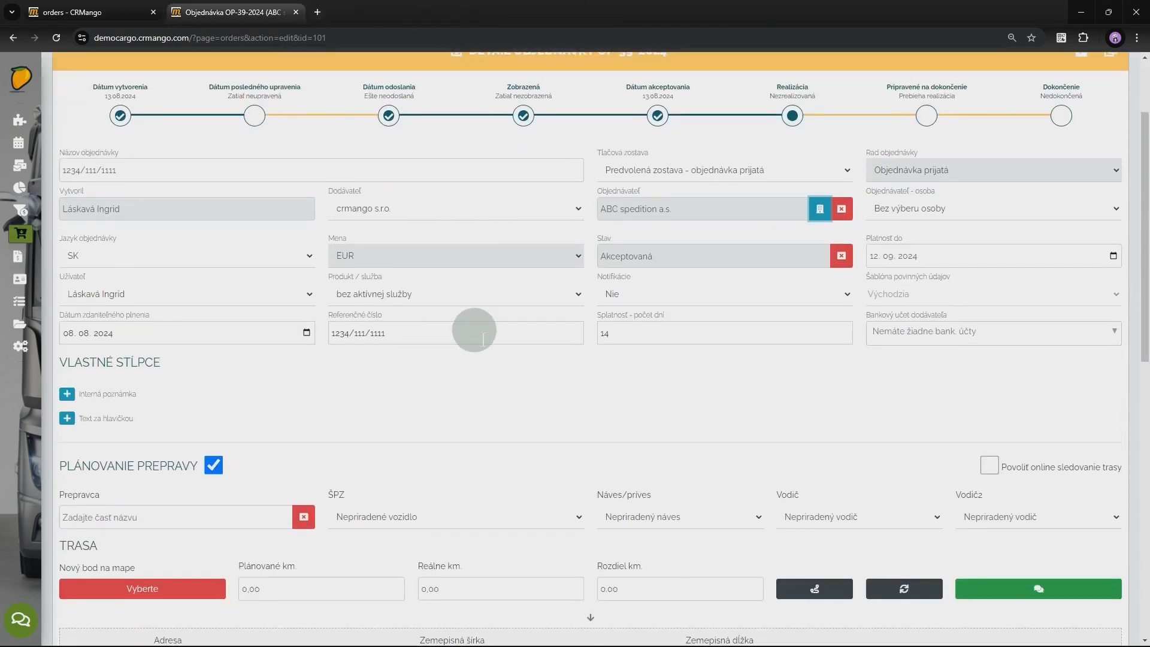
scroll(433, 359, "down", 8)
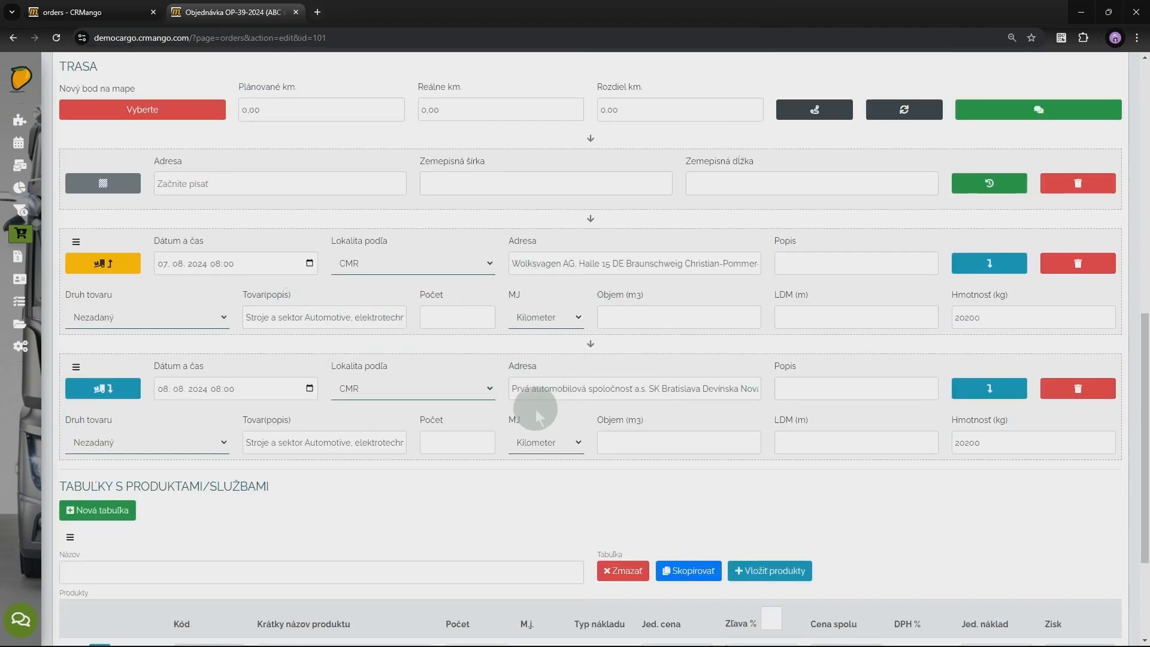
scroll(537, 409, "down", 3)
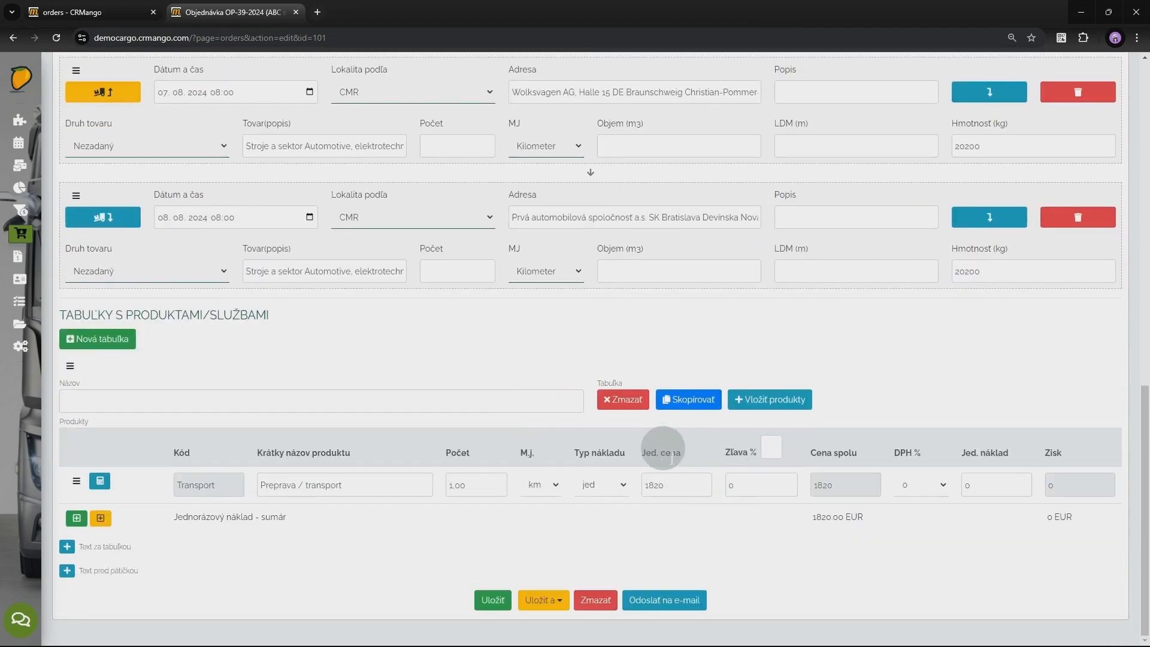
scroll(798, 537, "up", 5)
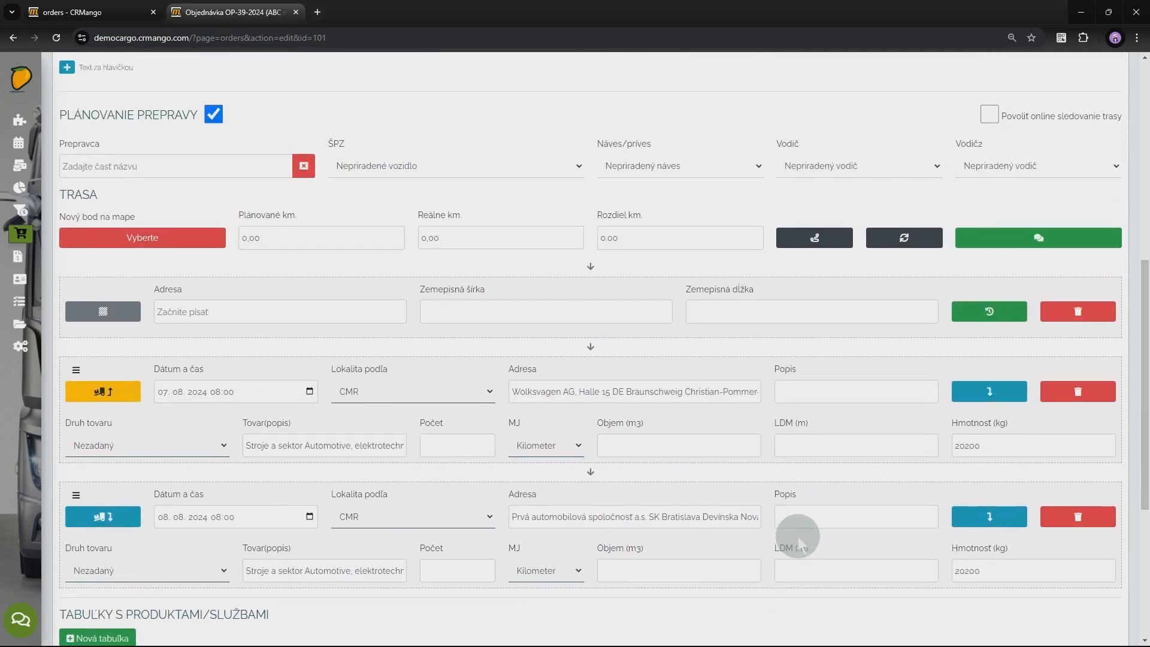
left_click(838, 242)
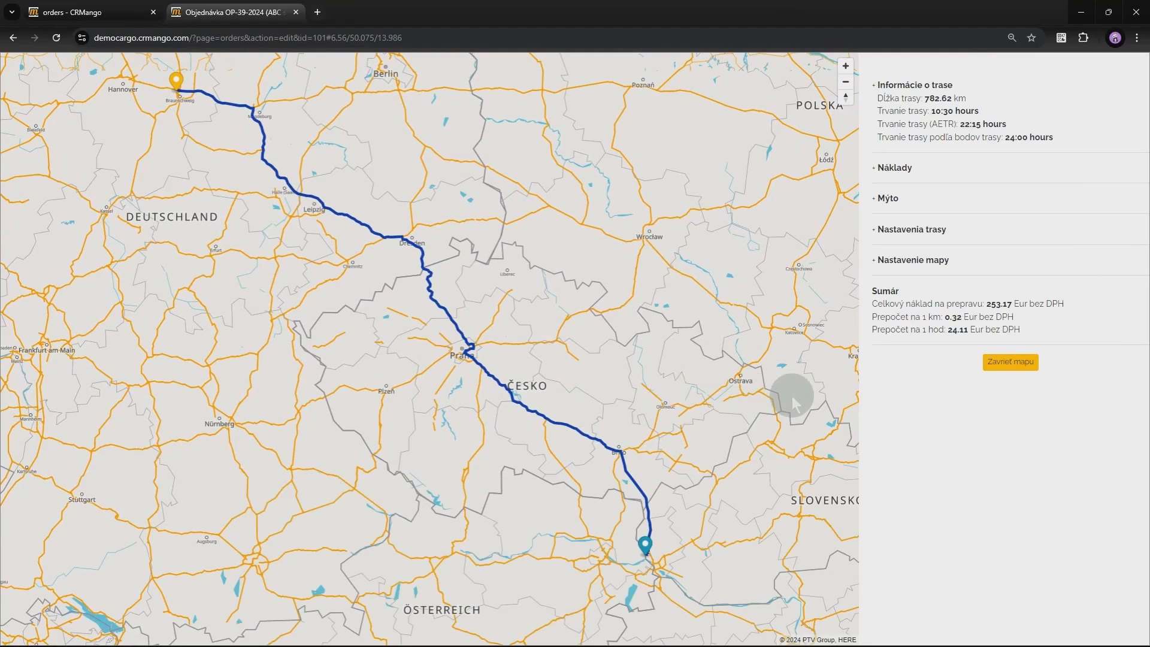
left_click(1010, 361)
left_click(183, 169)
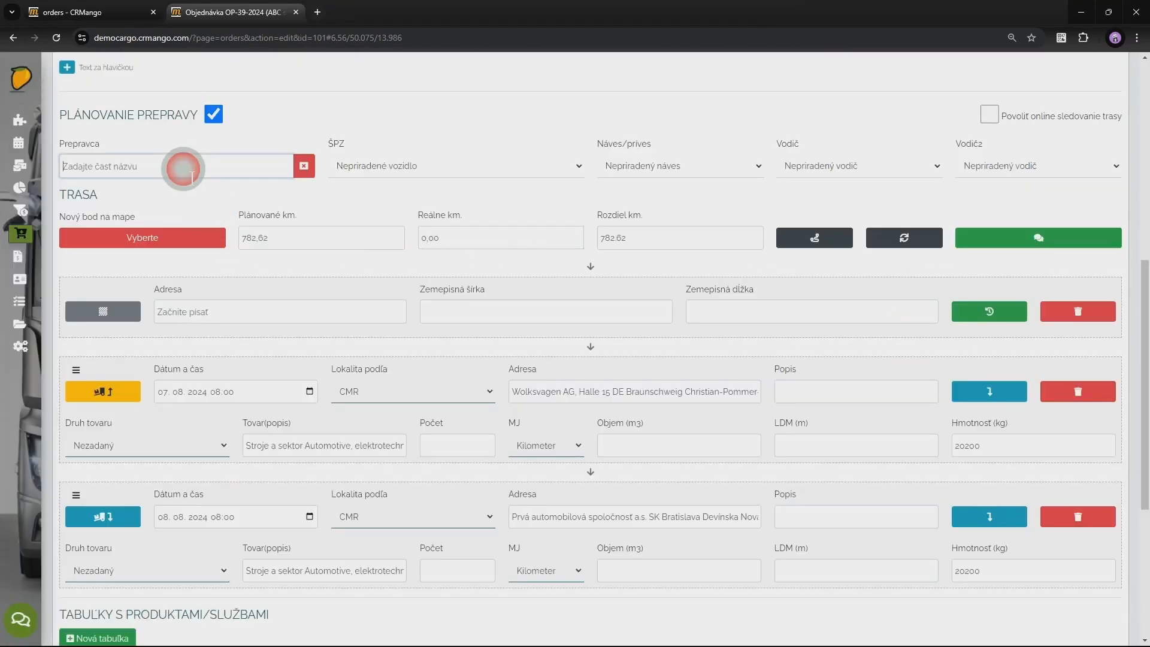
left_click(191, 194)
left_click(387, 170)
left_click(388, 215)
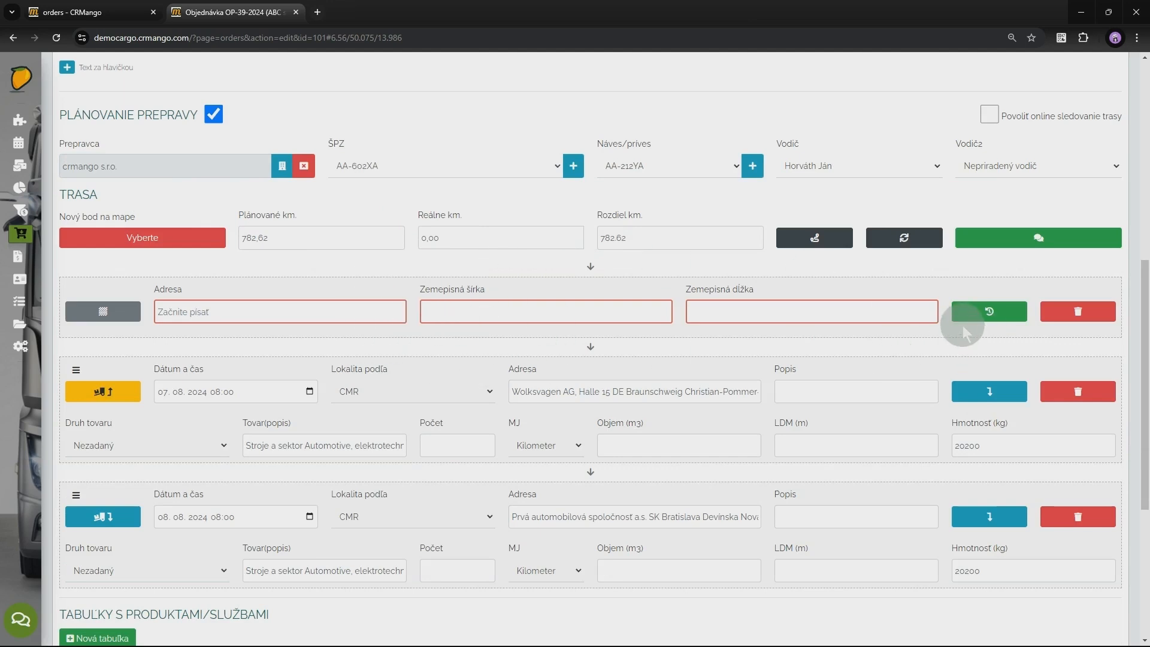
Step: Retrieve Berlin, Nemecko as the route's starting point and save the order
left_click(973, 311)
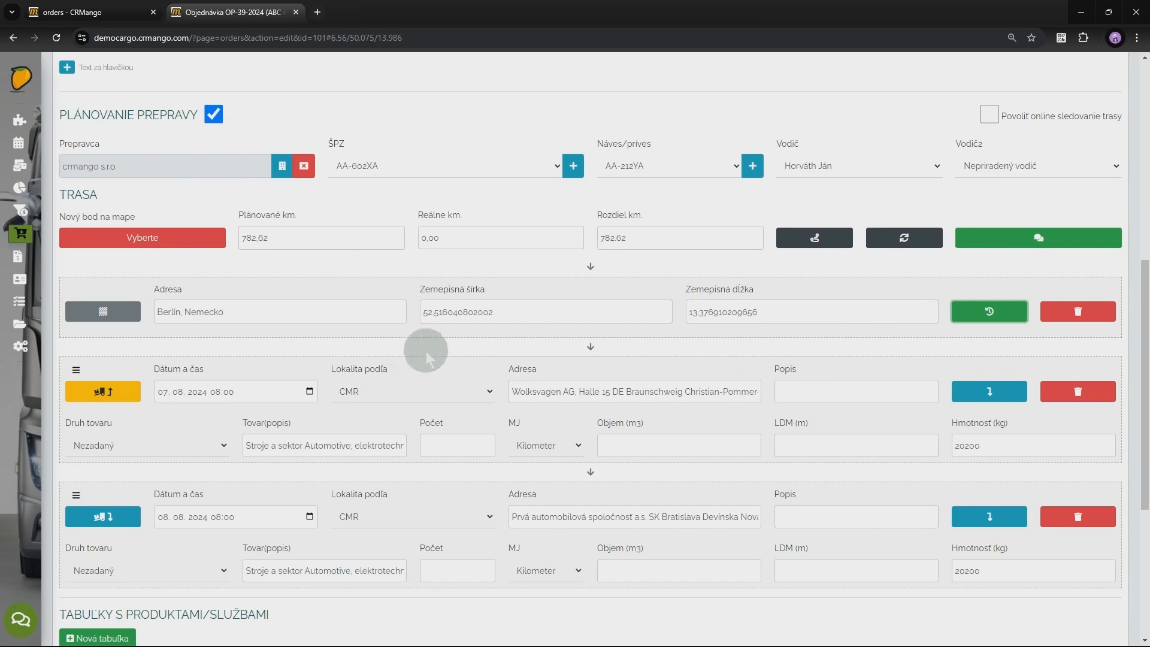
scroll(559, 374, "down", 5)
left_click(482, 600)
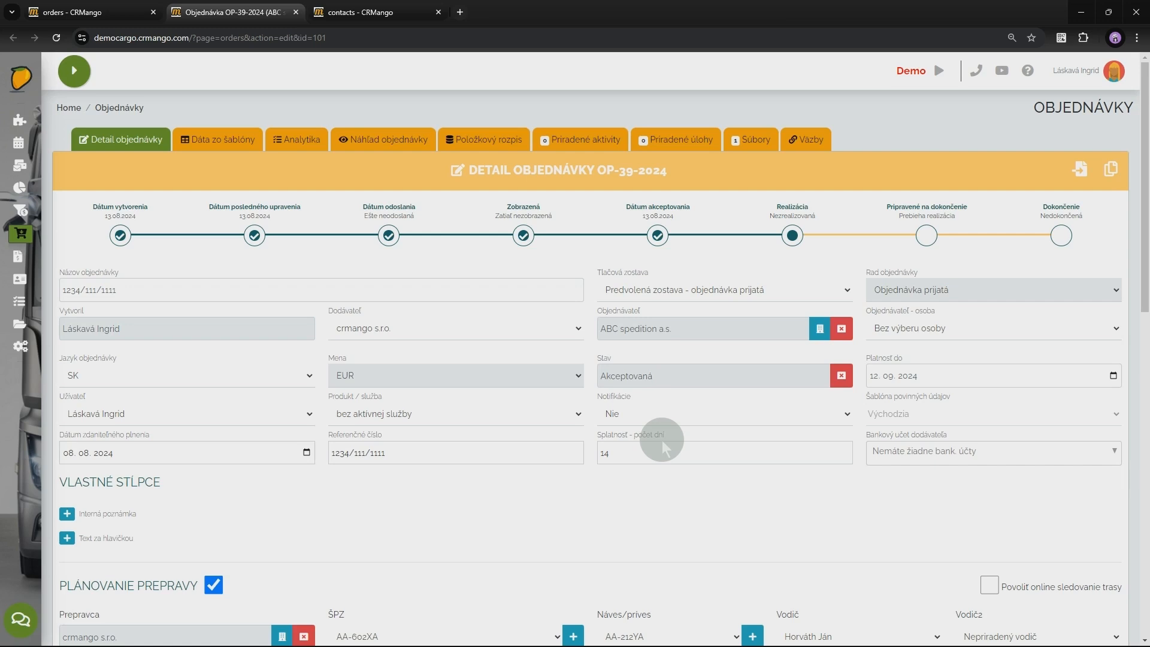
Step: Check the files attached to the order and return to its details
left_click(753, 142)
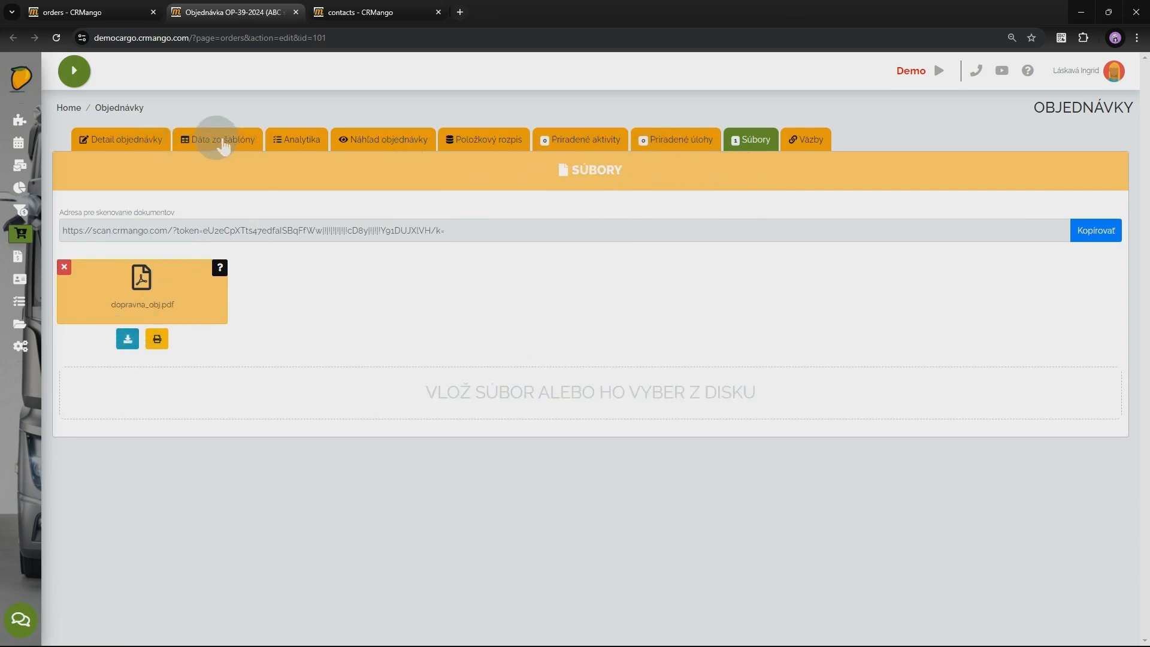
left_click(146, 144)
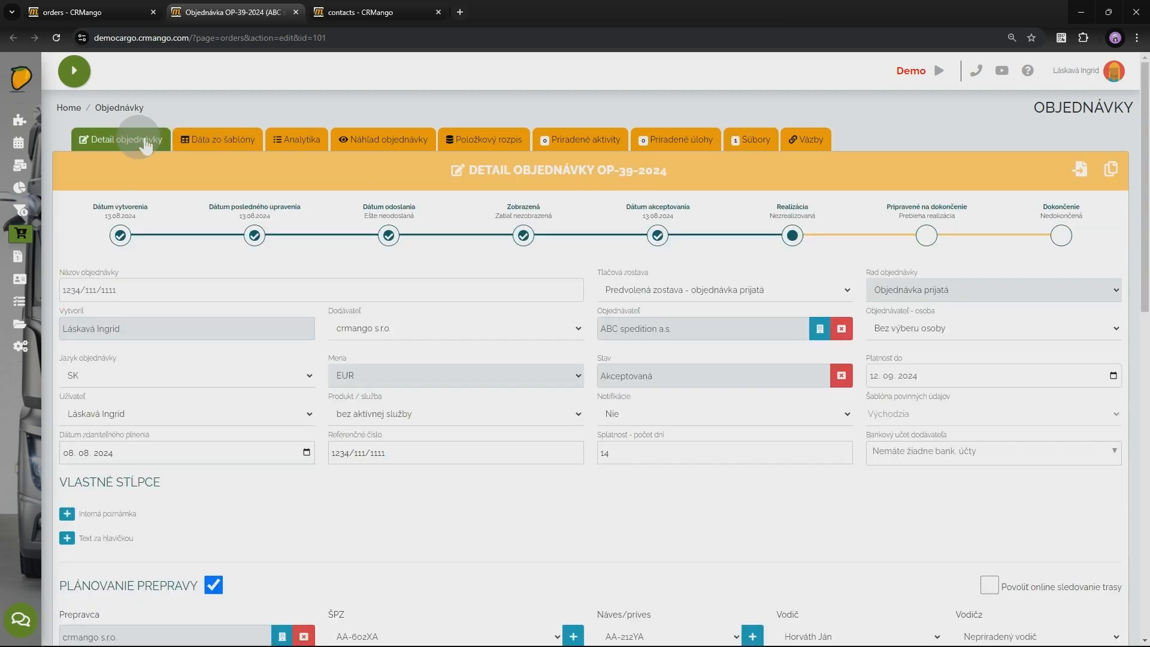